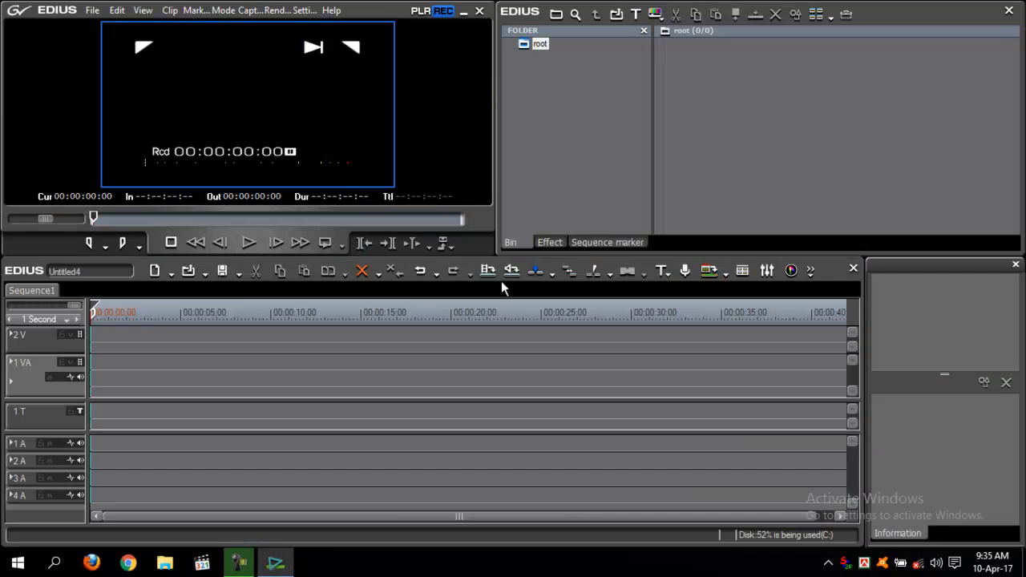
Step: Import image 3 into the bin and place it on the 2 V track at the timeline's start, ending at 00:00:21:23
drag(473, 322, 303, 317)
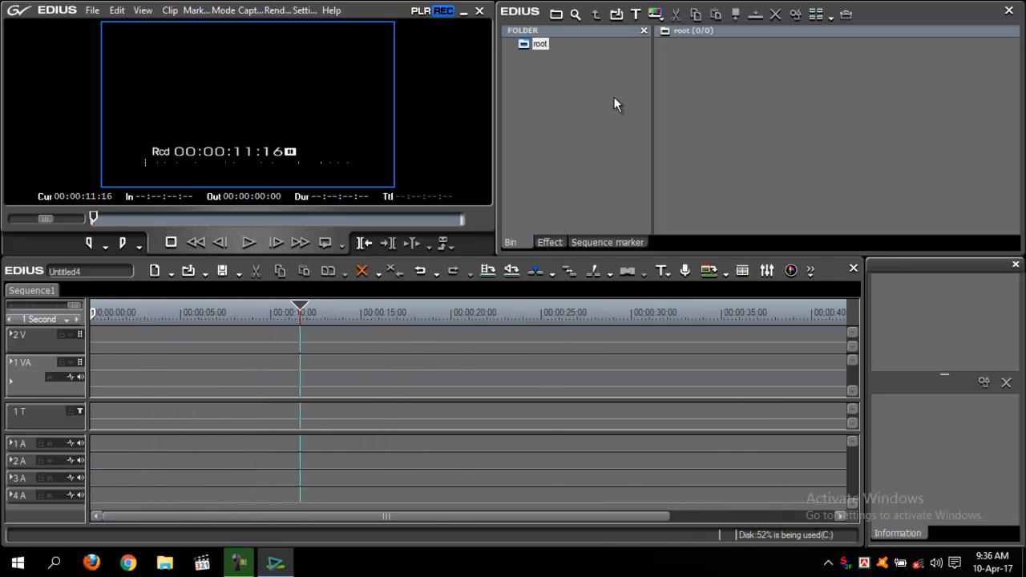
double_click(818, 99)
click(704, 110)
double_click(704, 111)
double_click(682, 87)
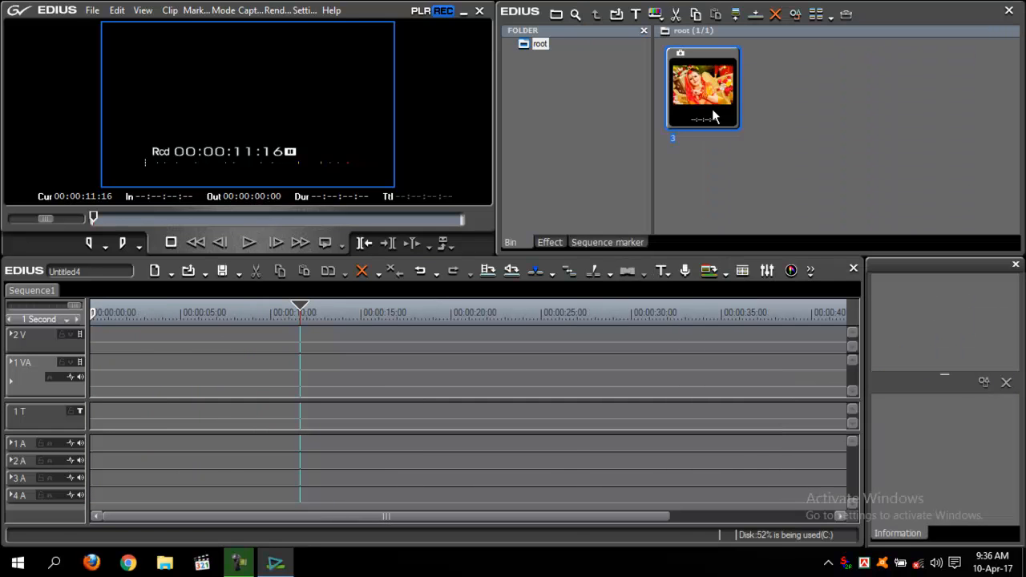
drag(713, 95, 411, 313)
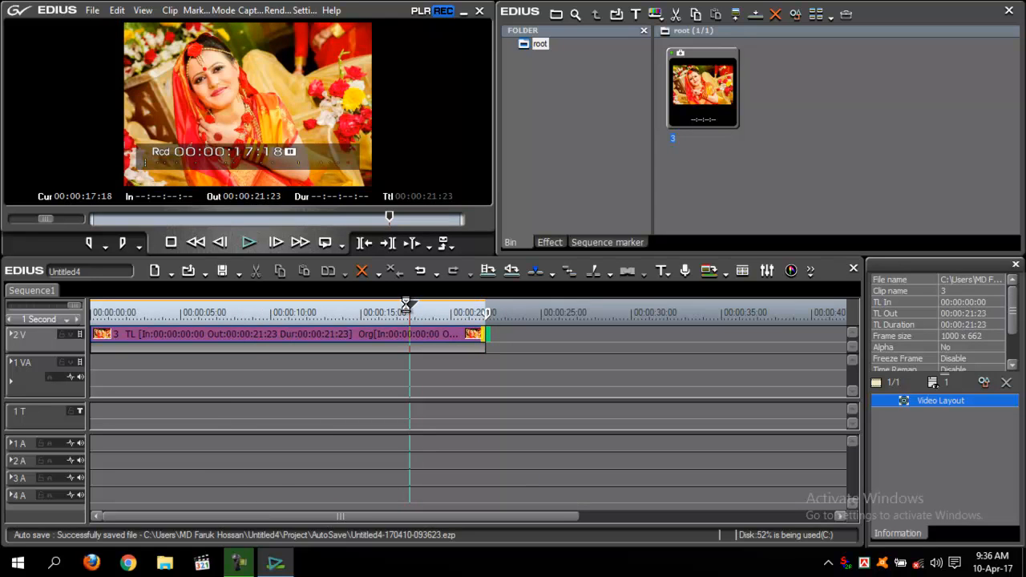
Step: View the recently used exporter presets, leave without exporting, and return the playhead to the timeline's start
key(F11)
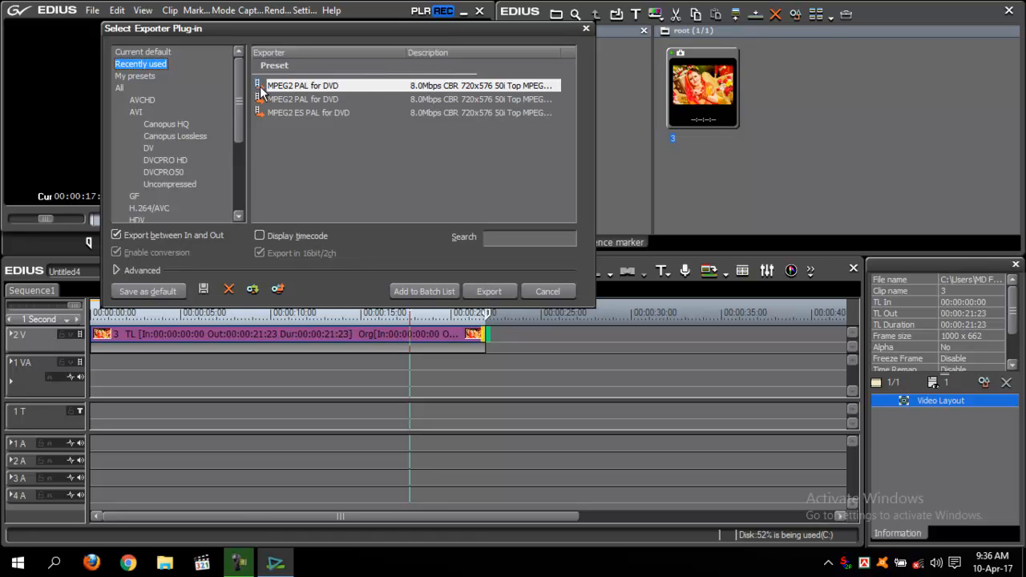
click(530, 292)
drag(412, 313, 79, 318)
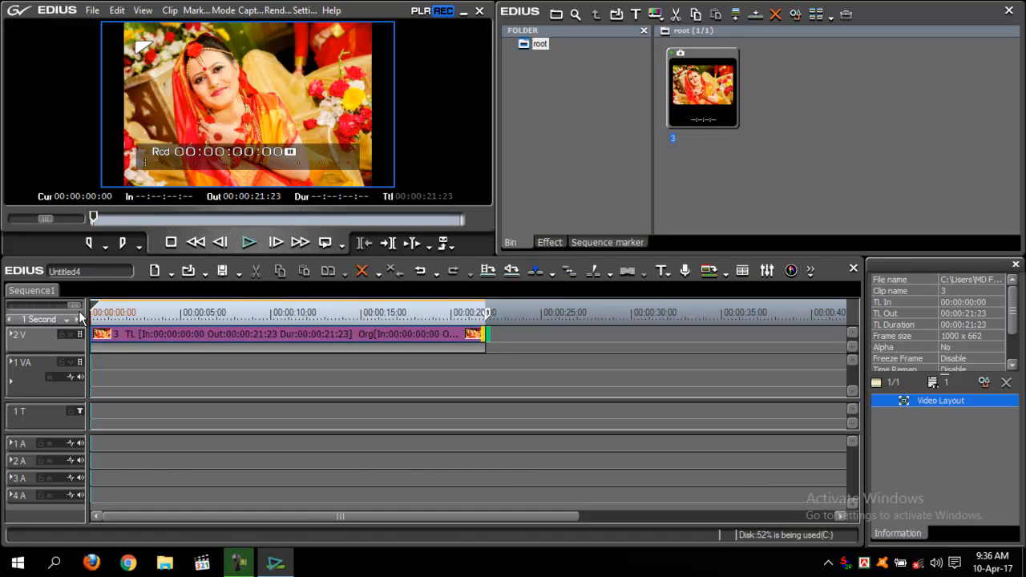
Step: Save the current project file and bring up the settings for a new project
key(alt+F4)
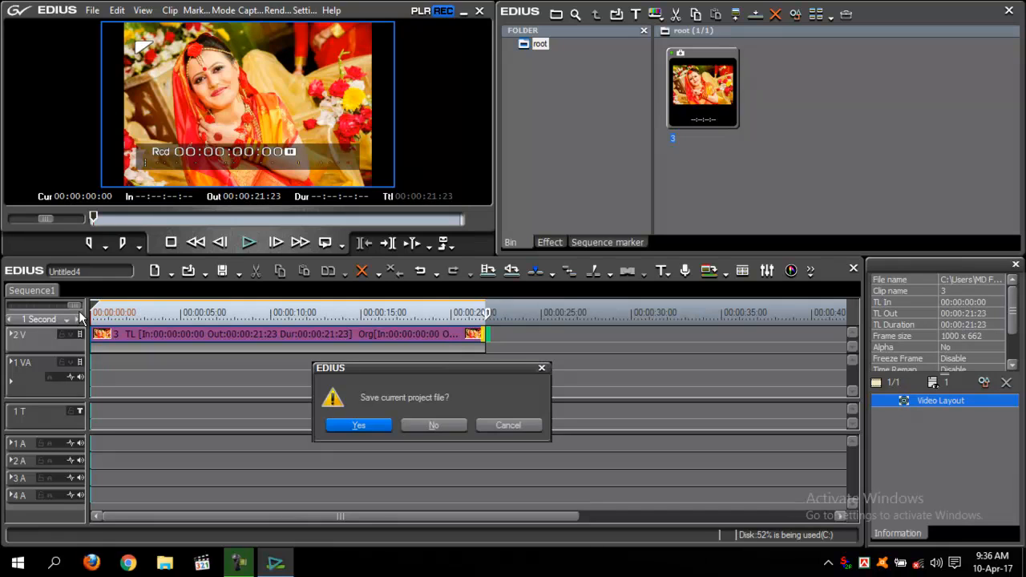
key(Return)
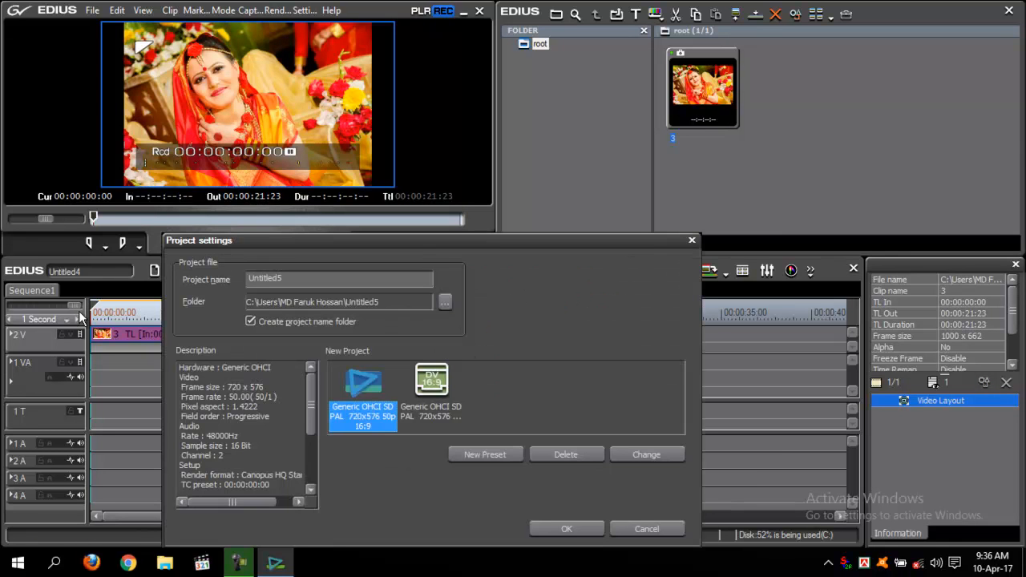
Step: Compare the settings of the Generic OHCI SD PAL 720x576 50p 16:9 and 50i 16:9 (D1, DVD) project presets
click(422, 390)
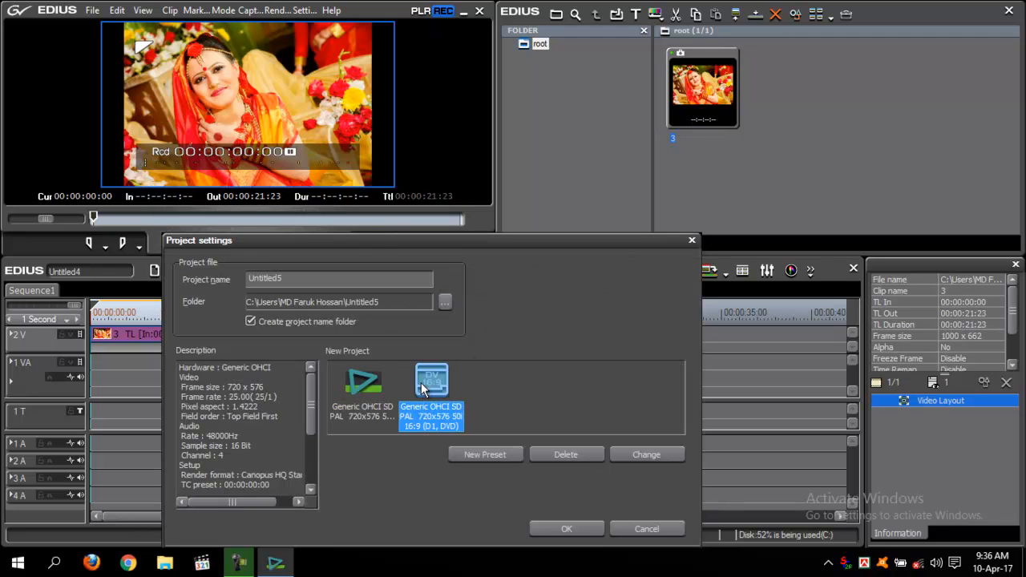
click(481, 394)
click(363, 385)
click(440, 385)
click(374, 388)
click(421, 385)
click(363, 385)
click(422, 386)
click(373, 391)
click(429, 390)
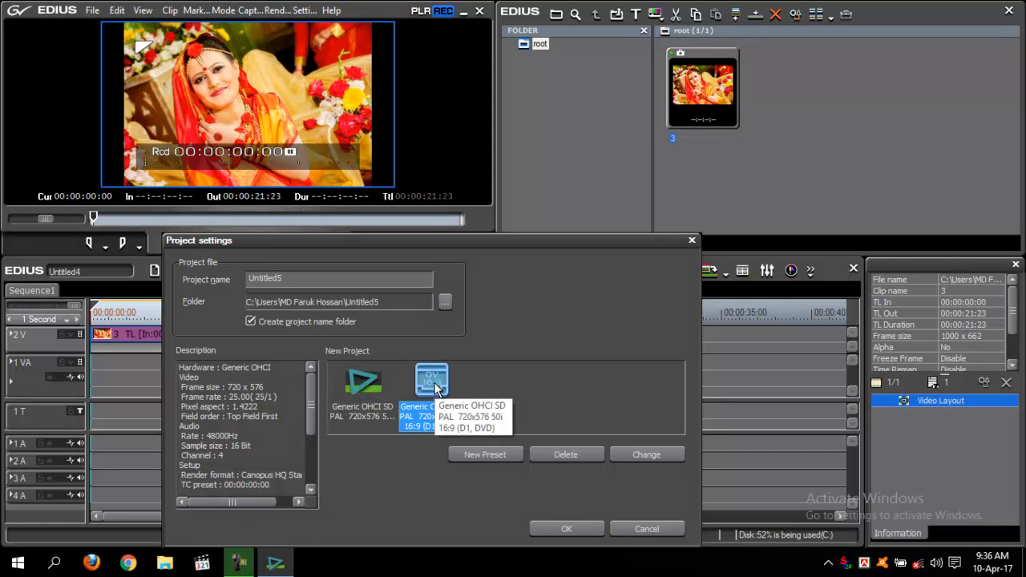
Step: Inspect the Generic OHCI HD 60Hz and HD 50Hz output devices for a new preset, and cancel the project creation
click(463, 456)
click(354, 107)
click(356, 117)
click(357, 109)
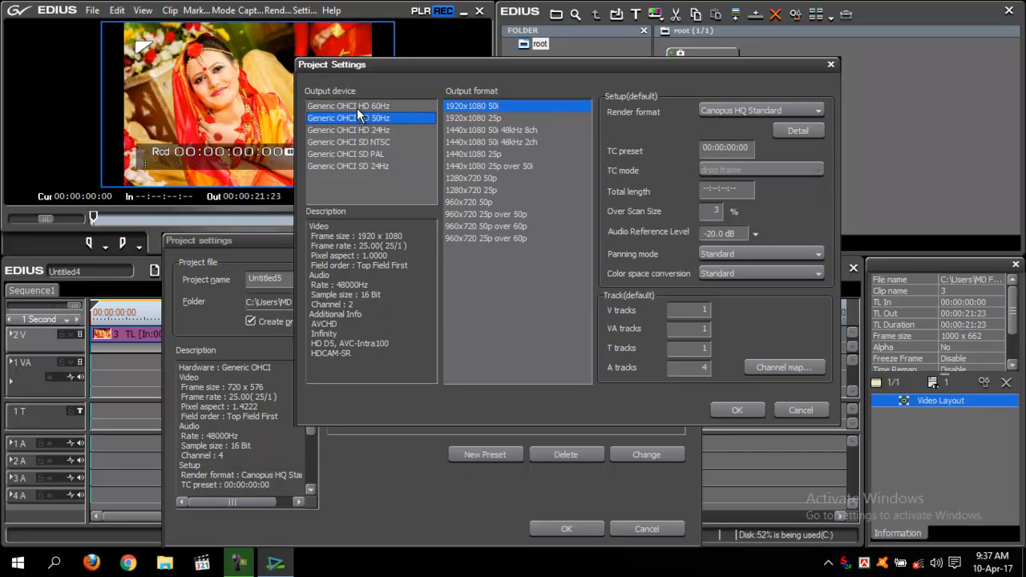
click(364, 119)
click(802, 408)
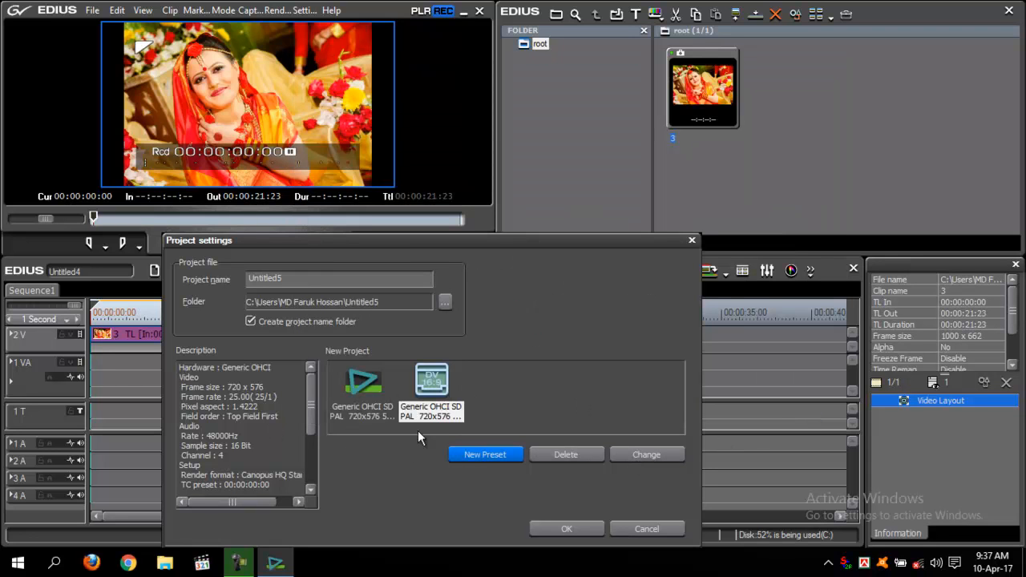
click(642, 529)
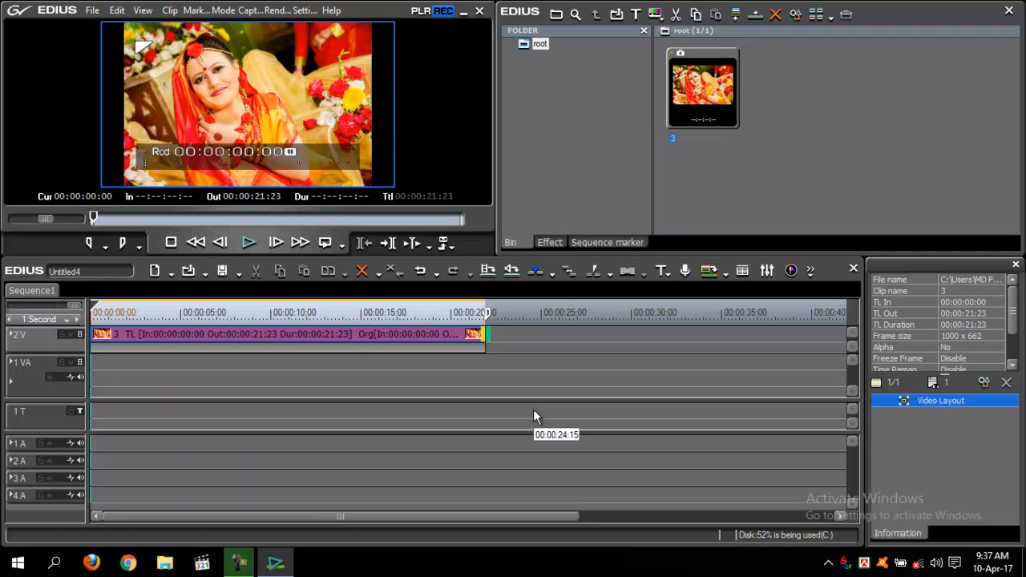
Step: Start a new project and select the Generic OHCI SD PAL 720x576 50i 16:9 (D1, DVD) preset
key(ctrl+n)
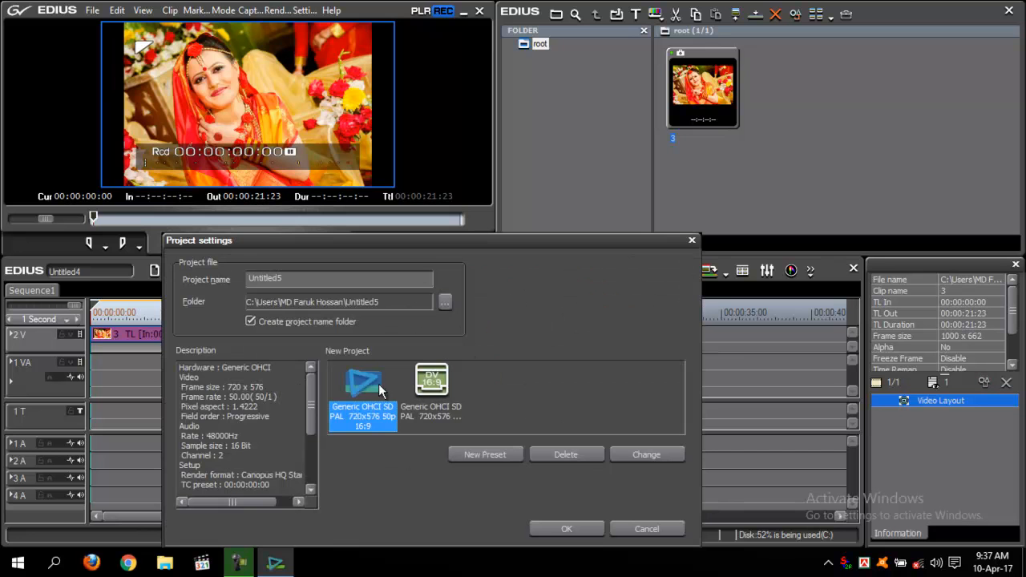
click(447, 389)
click(371, 389)
click(448, 389)
click(377, 389)
click(447, 389)
click(371, 389)
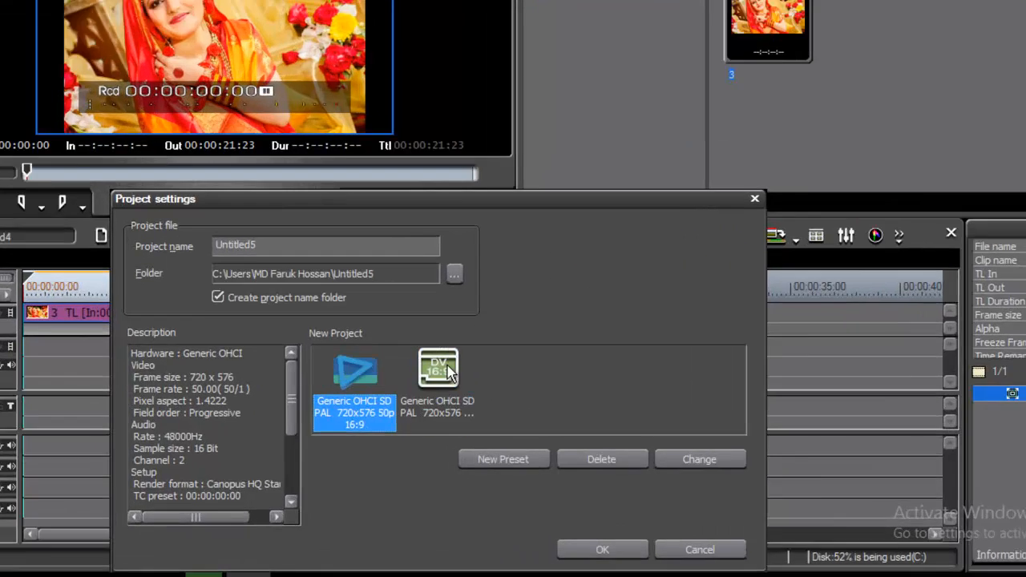
click(448, 373)
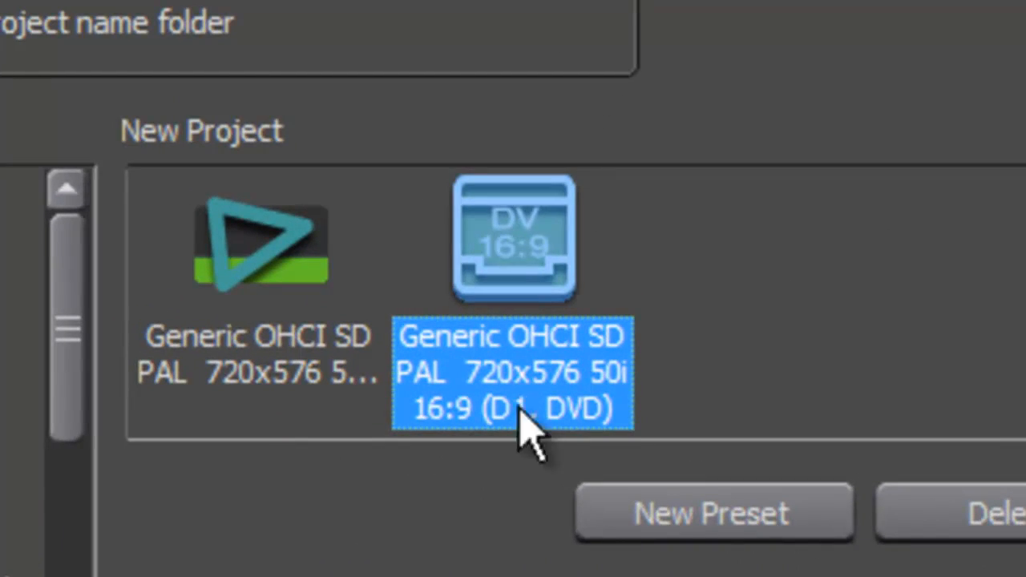
Step: Examine the output formats of the available HD, SD NTSC and SD PAL devices for a new preset, and leave without creating one
click(703, 517)
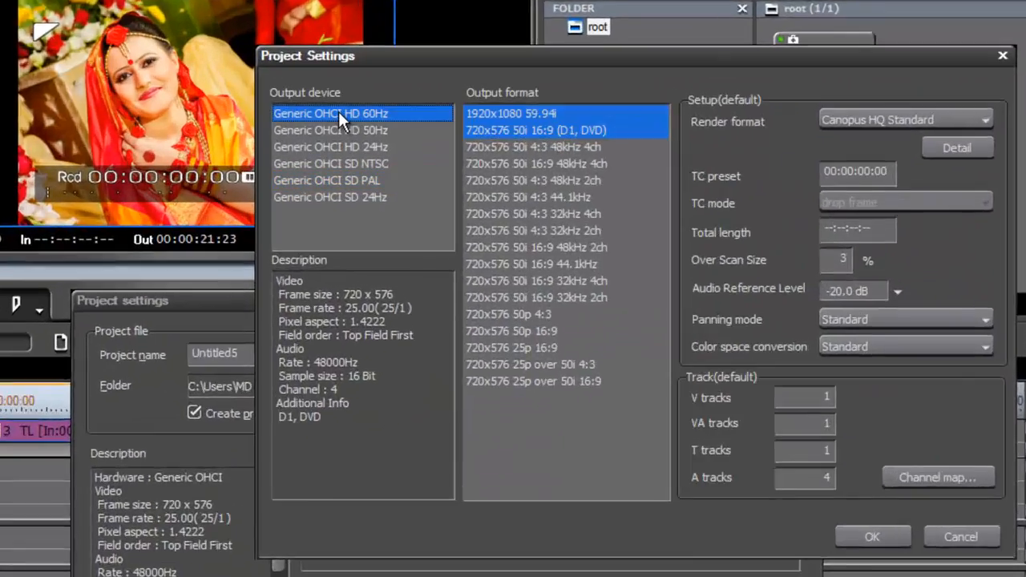
click(339, 129)
click(349, 148)
click(351, 164)
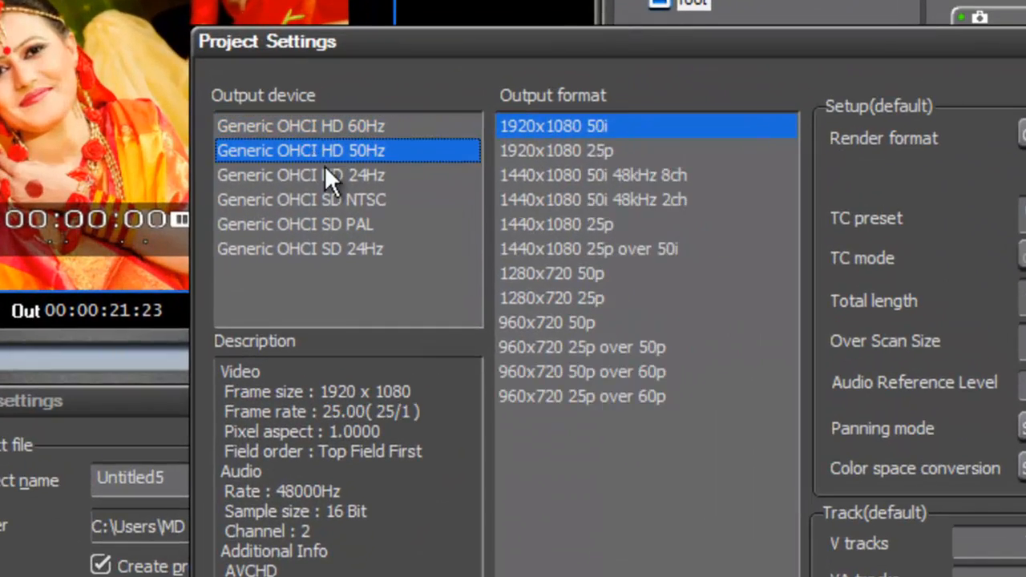
click(331, 223)
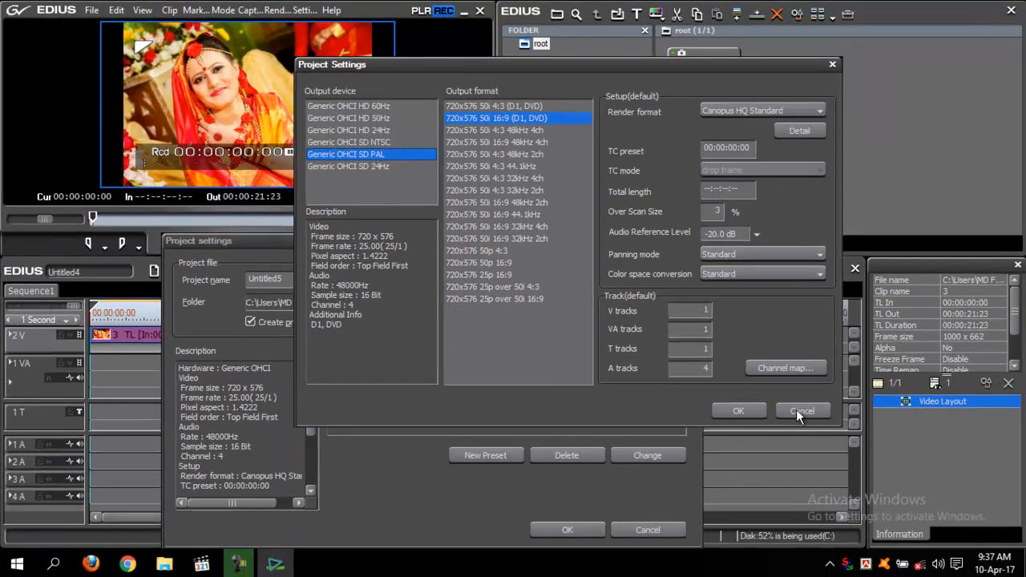
click(798, 411)
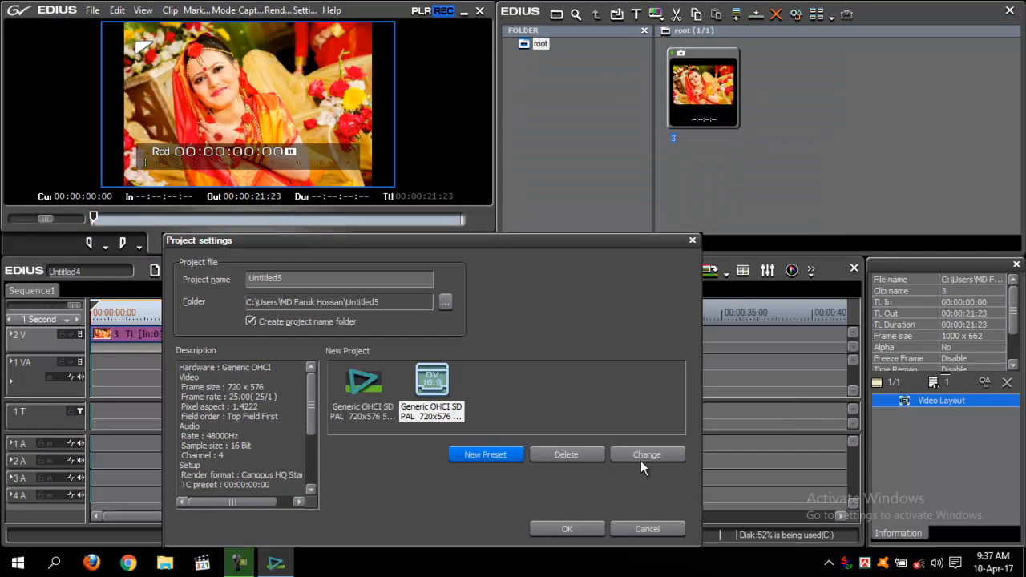
Step: Create project Untitled5 from the Generic OHCI SD PAL 720x576 50i 16:9 (D1, DVD) preset
click(462, 393)
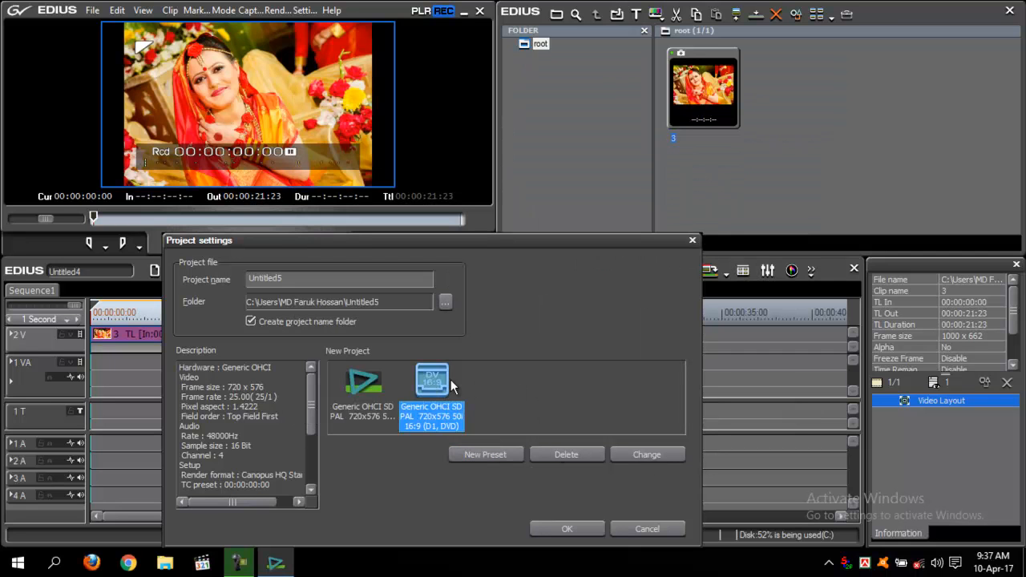
click(535, 381)
click(429, 379)
double_click(443, 385)
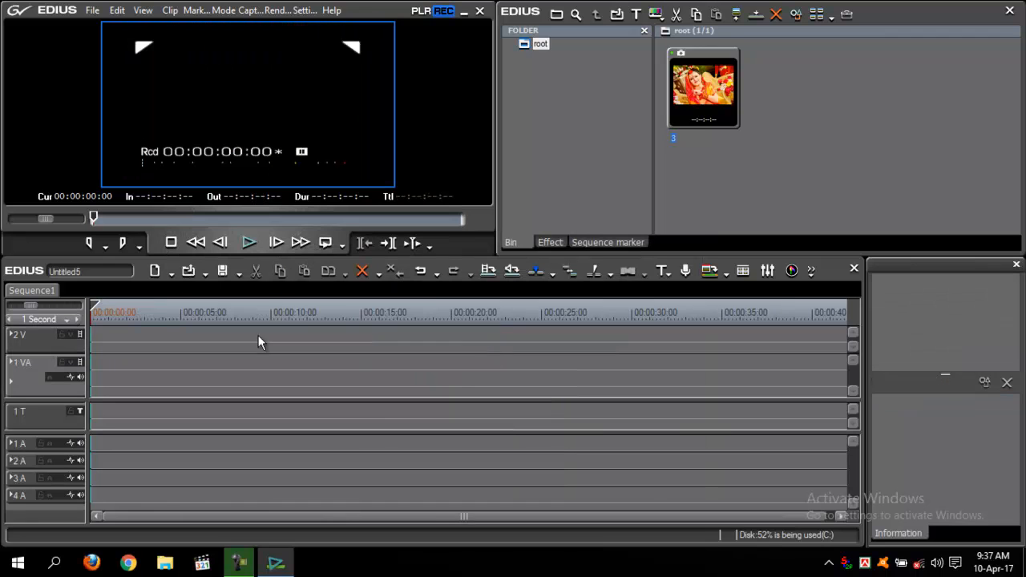
drag(150, 313, 185, 316)
key(Home)
mouse_move(275, 563)
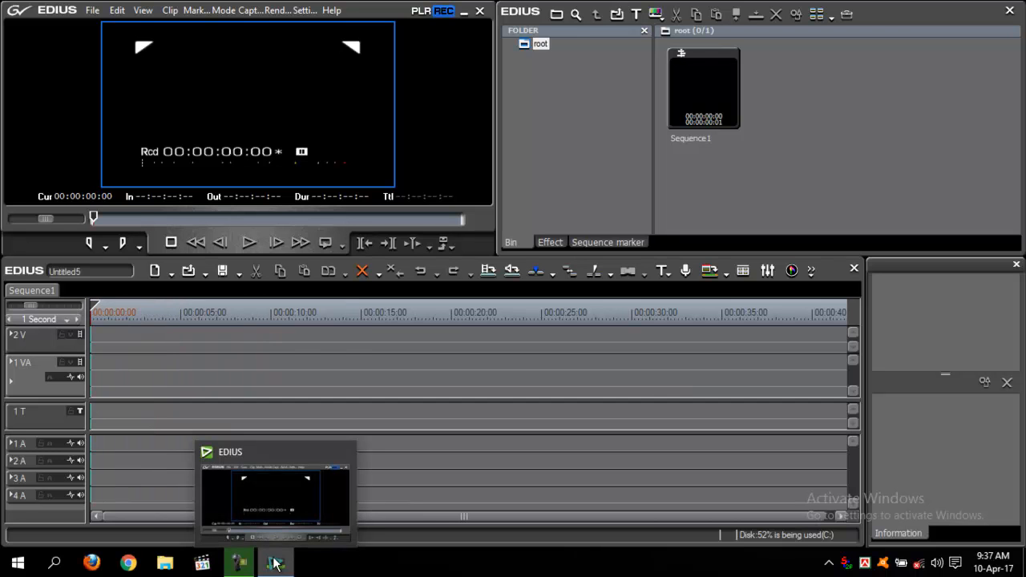
Step: Import the 4acff15b061ea41 image into the bin and place it on the 2 V track at 00:00:00:04
drag(249, 313, 105, 314)
double_click(749, 159)
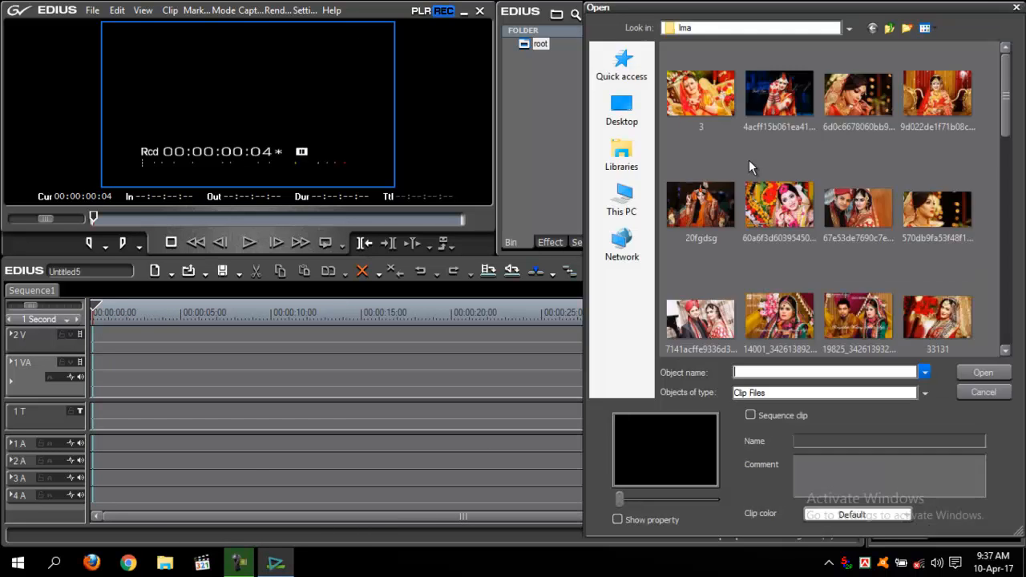
double_click(776, 115)
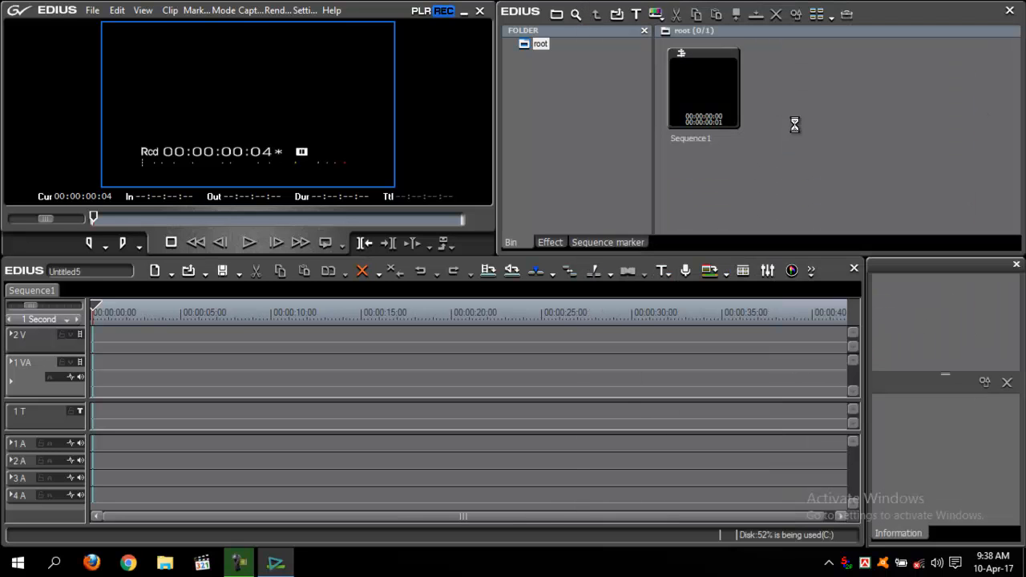
drag(792, 94, 99, 335)
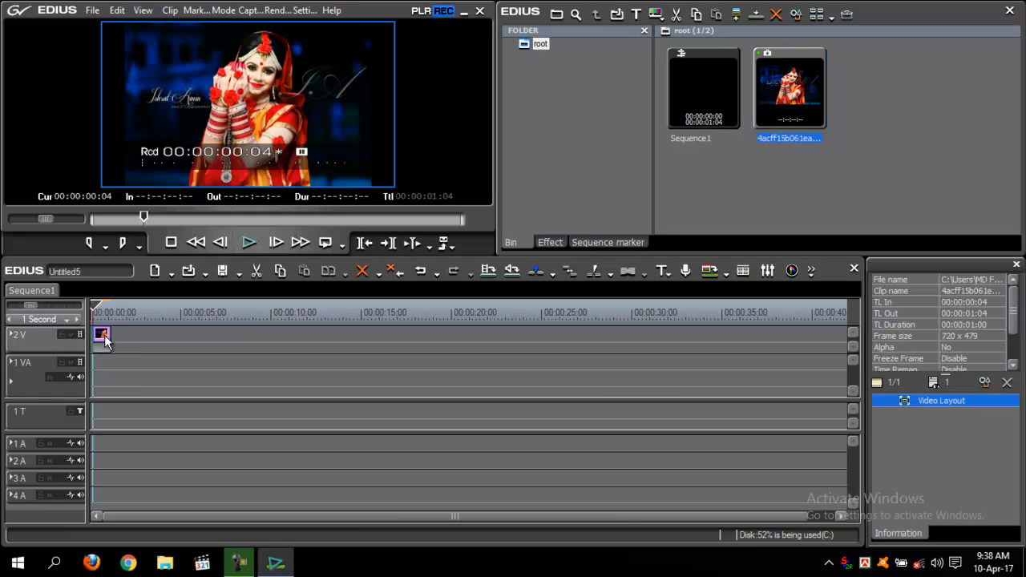
Step: Extend the image clip on the 2 V track to run from the timeline's start to 00:00:08:08
mouse_move(207, 313)
mouse_down()
mouse_move(262, 312)
mouse_move(225, 313)
mouse_up()
drag(95, 339, 90, 338)
mouse_move(228, 311)
mouse_down()
mouse_move(269, 314)
mouse_move(244, 322)
mouse_up()
key(o)
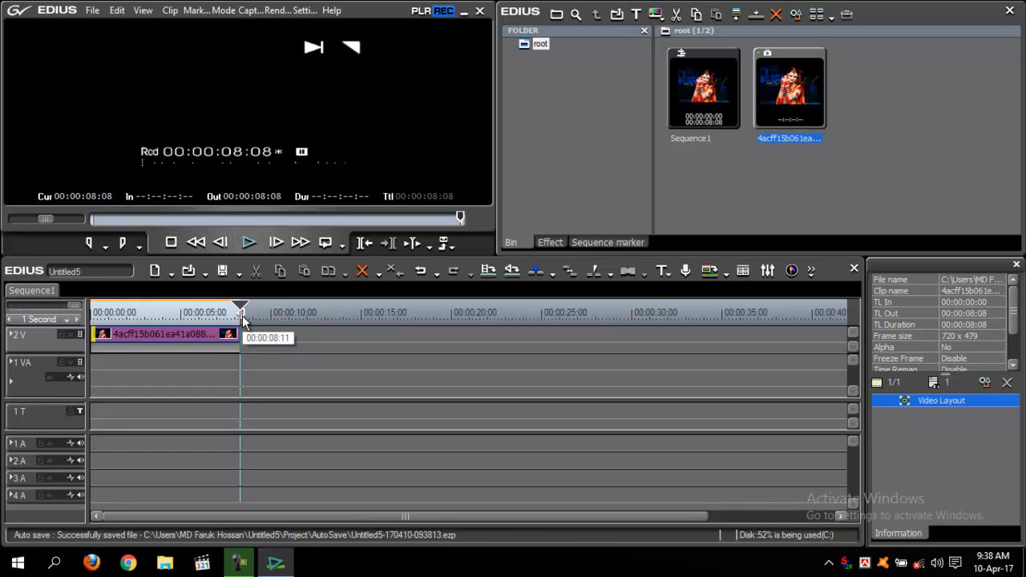
Step: Start a file export with the MPEG2 PAL for DVD preset from the MPEG exporters
key(F11)
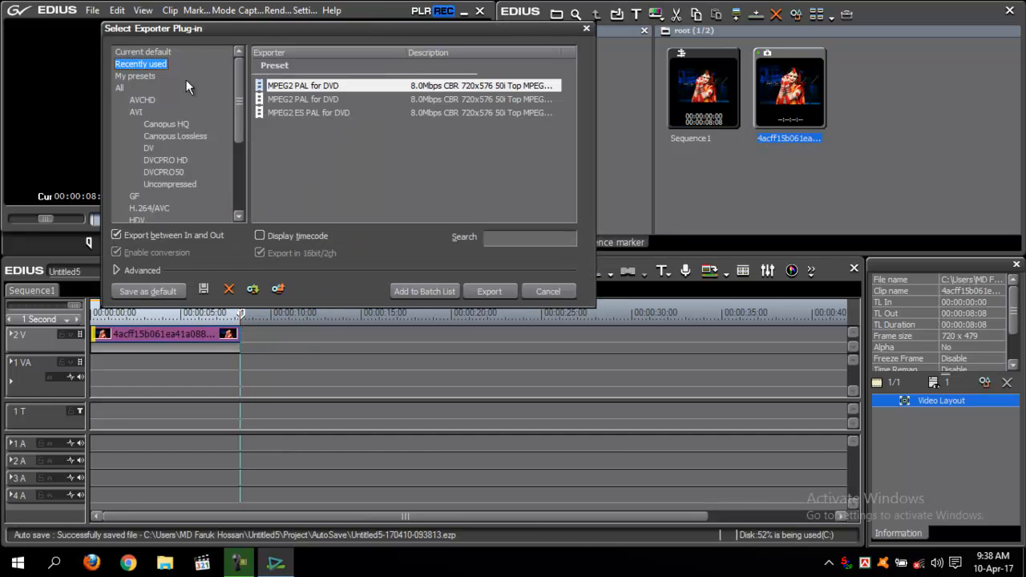
drag(242, 78, 240, 118)
click(125, 319)
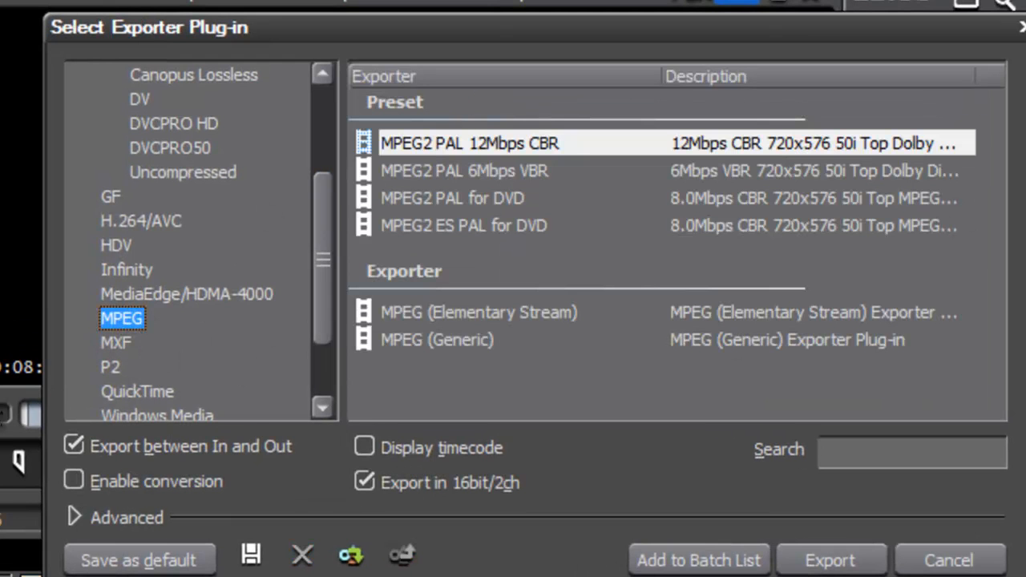
click(471, 200)
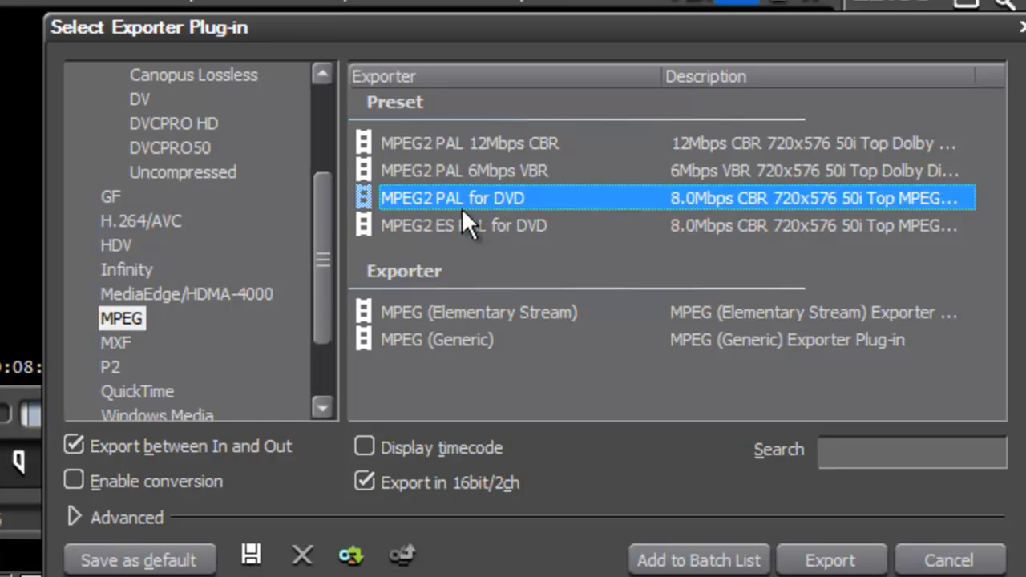
click(469, 226)
click(460, 198)
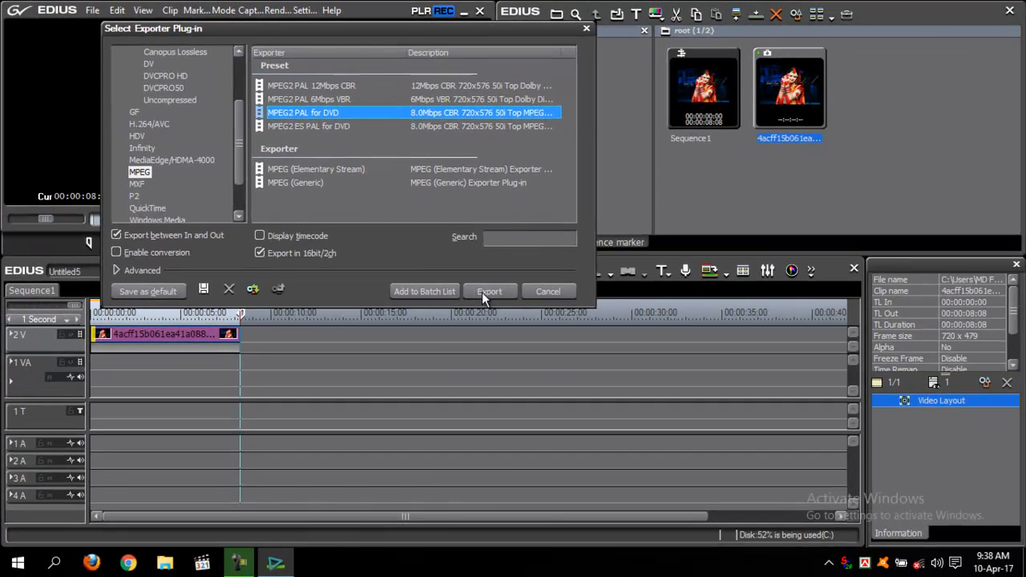
click(794, 540)
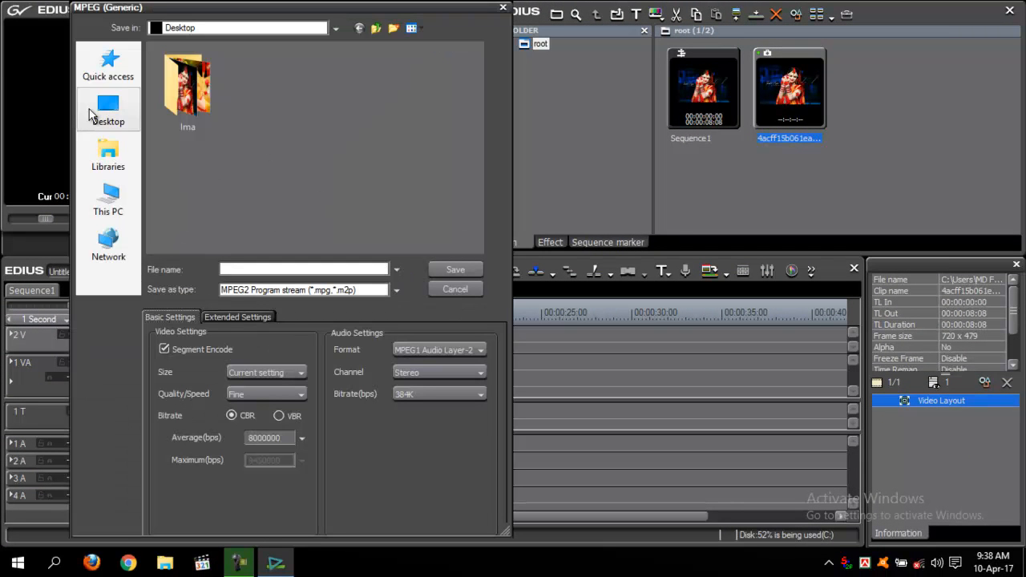
Step: Browse the Desktop, Libraries and This PC locations for the MPEG file, and cancel the export
click(106, 110)
click(106, 156)
click(106, 200)
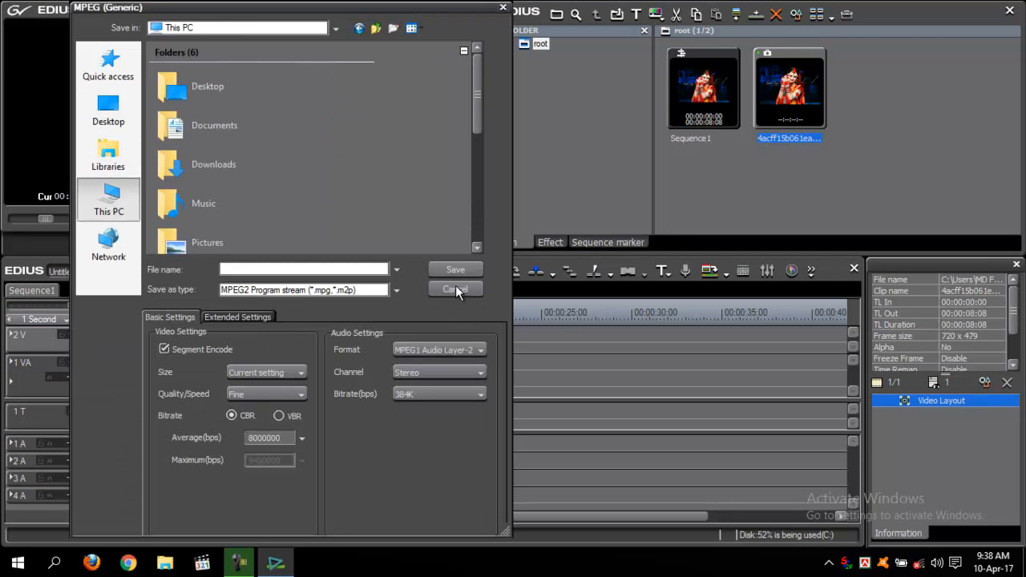
click(455, 288)
Step: Save the current project and create the Untitled6 project with the Generic OHCI SD PAL 720x576 50p 16:9 preset
drag(221, 311, 146, 320)
click(163, 333)
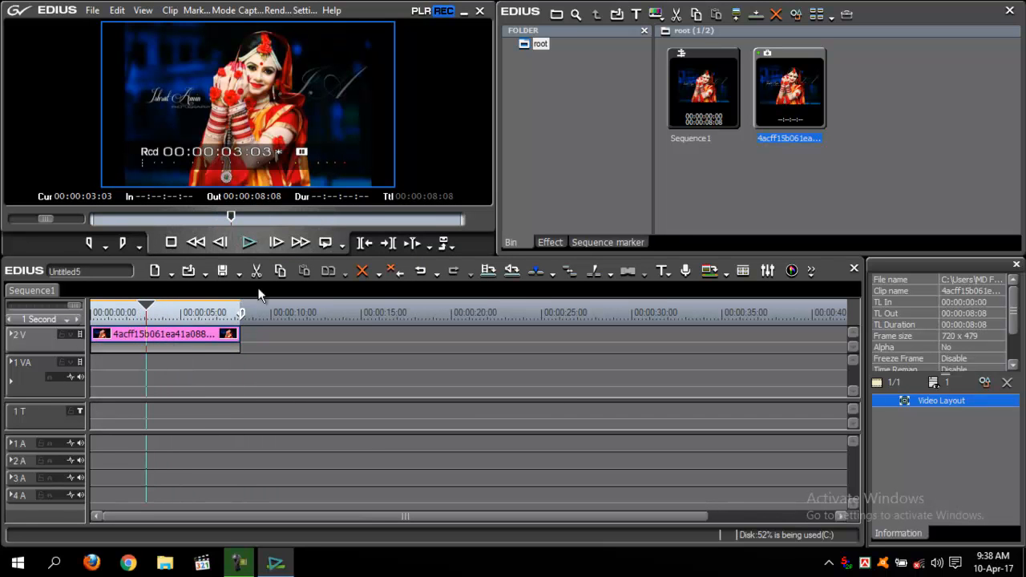
key(ctrl+s)
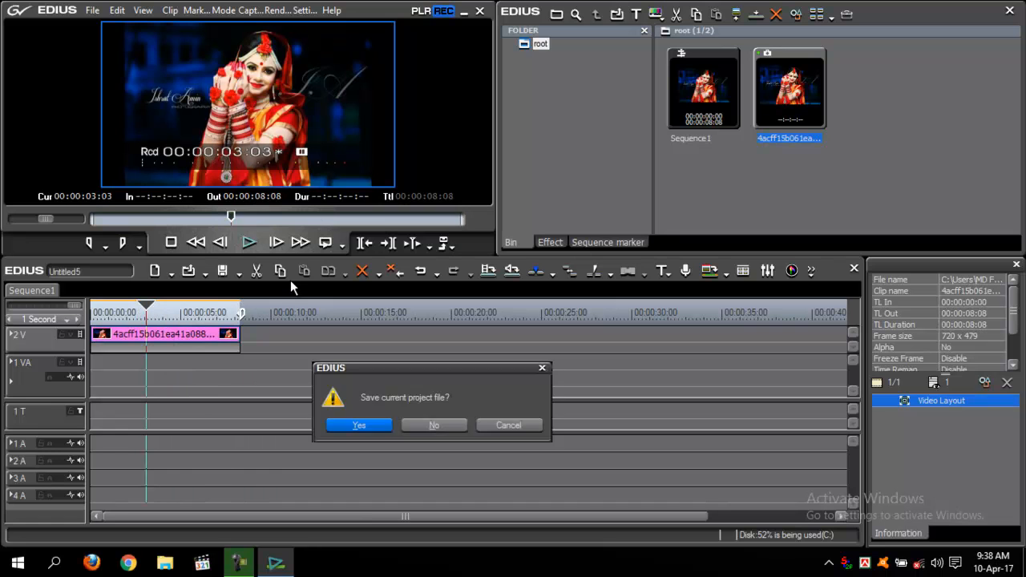
key(Return)
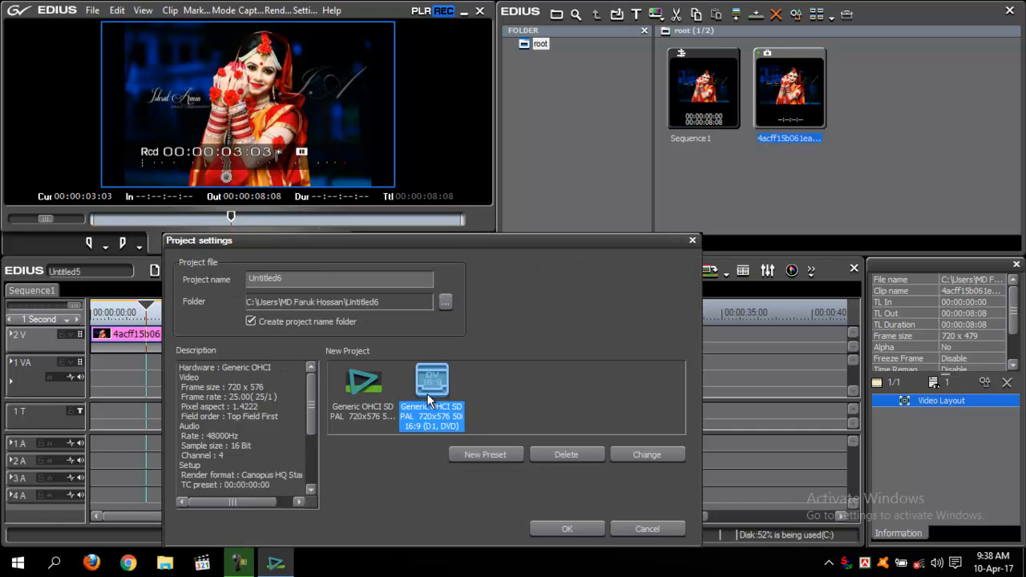
click(367, 389)
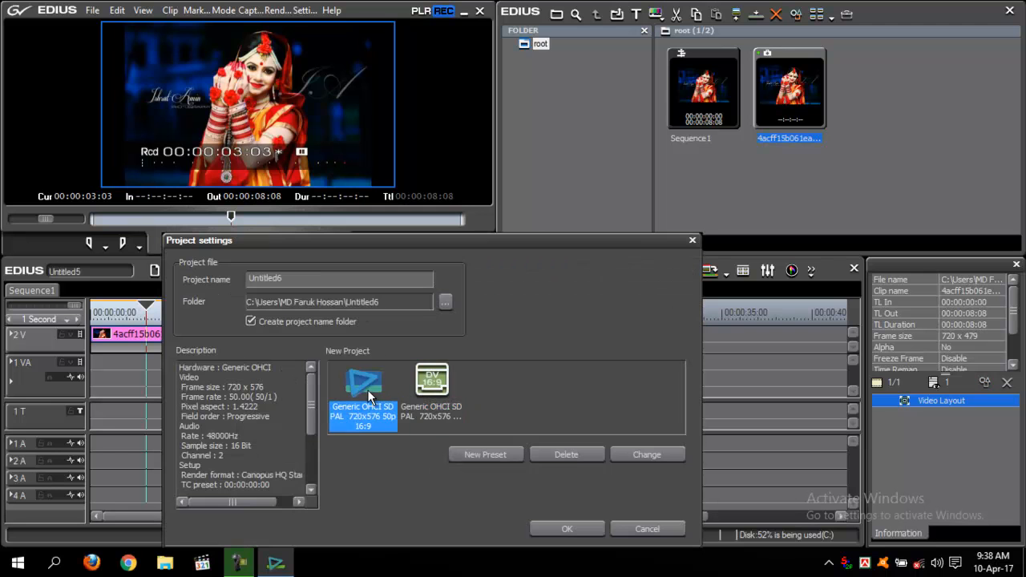
click(557, 530)
Step: Import the 20fgdsg image into the bin and place it on the 2 V track from the timeline's start to 00:00:15:21
click(253, 316)
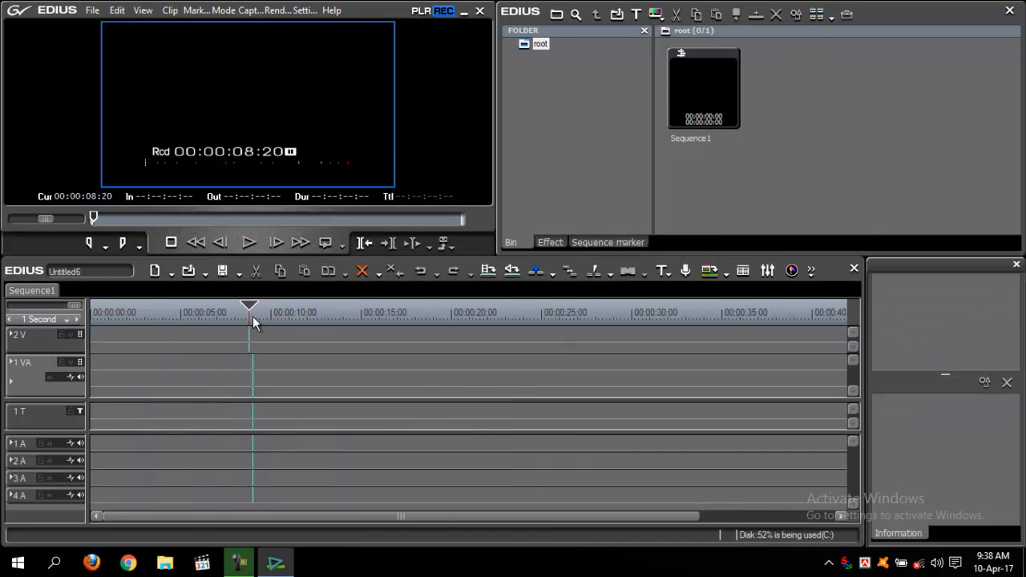
double_click(783, 158)
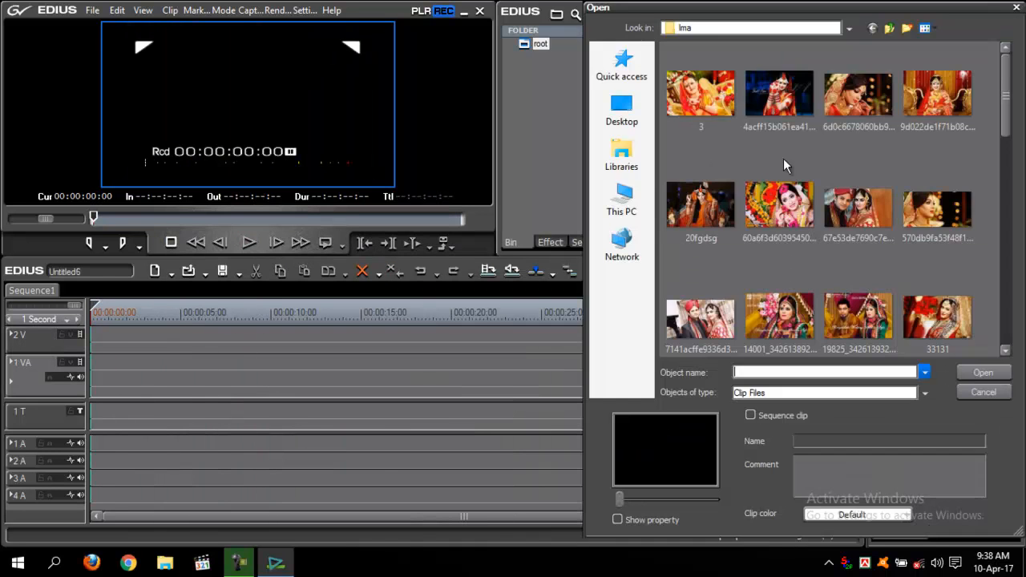
double_click(702, 207)
drag(790, 88, 377, 334)
key(o)
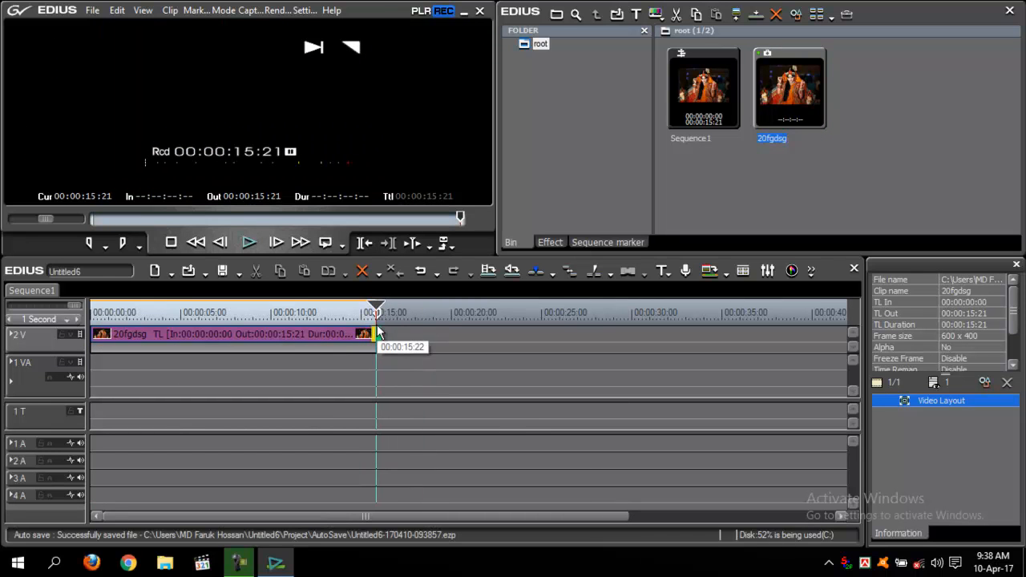
Step: Start a file export and select the first MPEG2 PAL for DVD preset among the recently used exporters
key(F11)
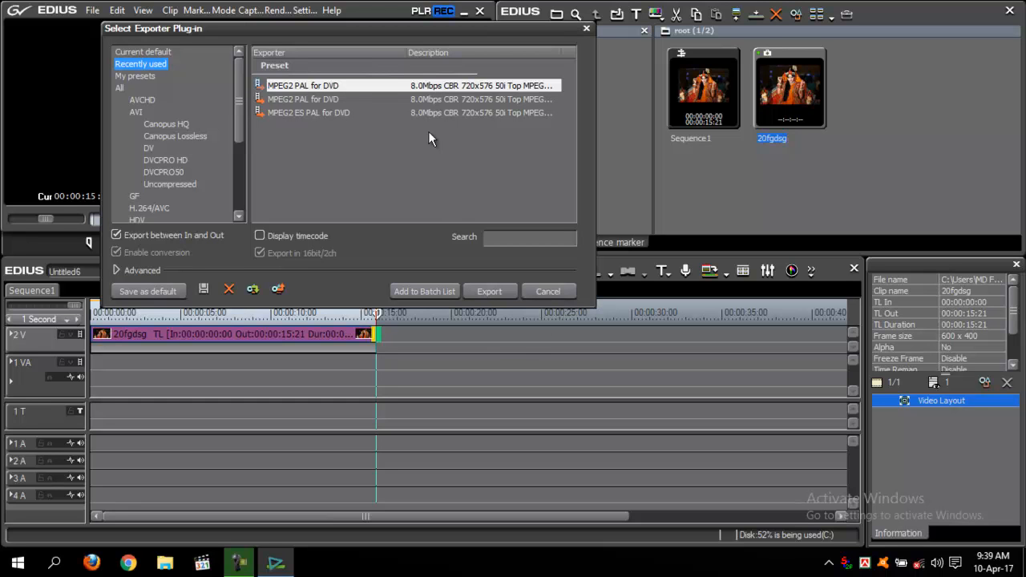
click(319, 81)
click(328, 86)
click(335, 99)
click(327, 85)
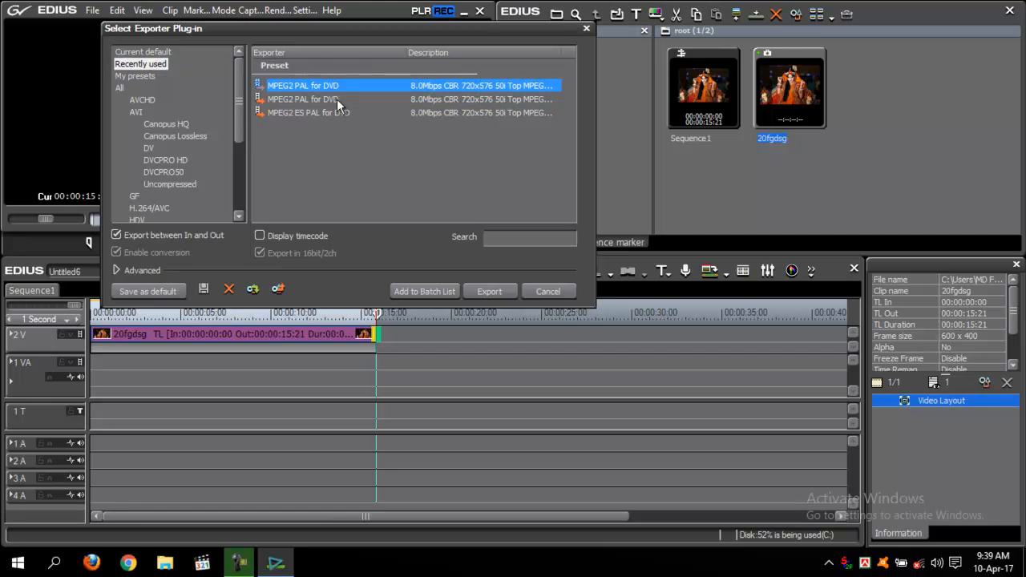
click(330, 100)
click(328, 85)
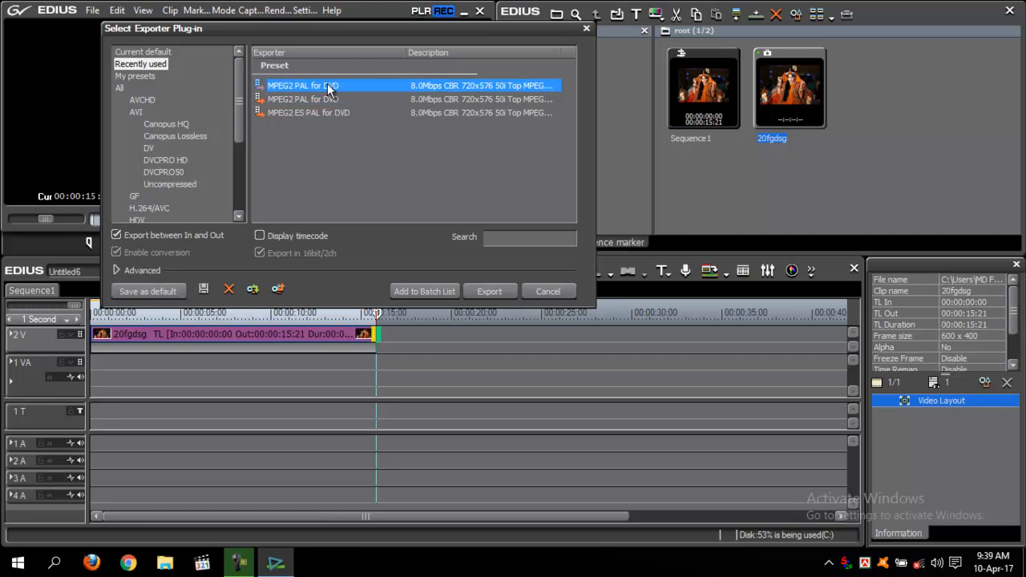